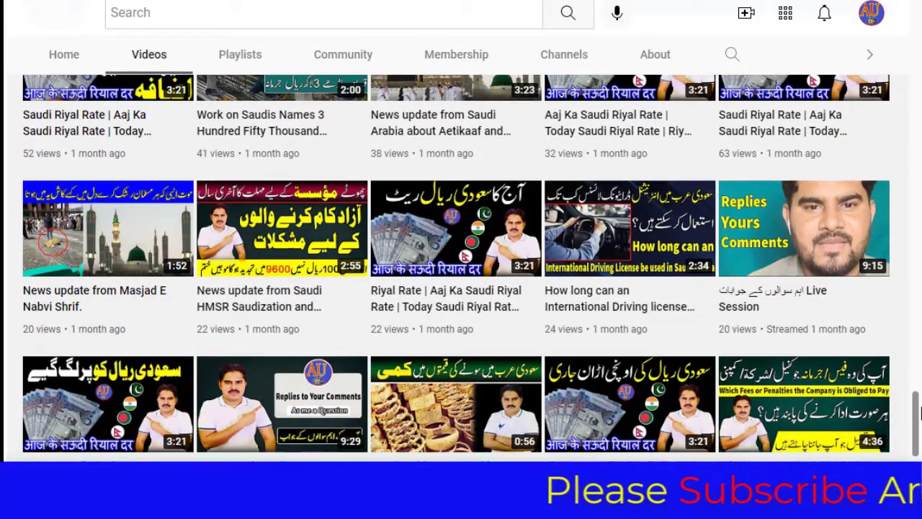
- Scroll back through the channel's recent uploads on the YouTube Videos tab
{"action": "left_click_drag", "start_coordinate": [919, 414], "coordinate": [918, 40]}
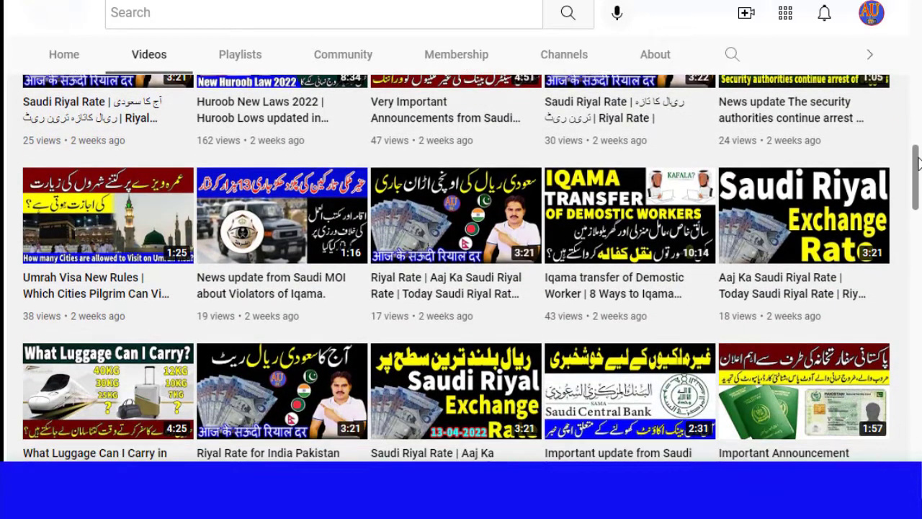
{"action": "left_click_drag", "start_coordinate": [919, 164], "coordinate": [920, 164]}
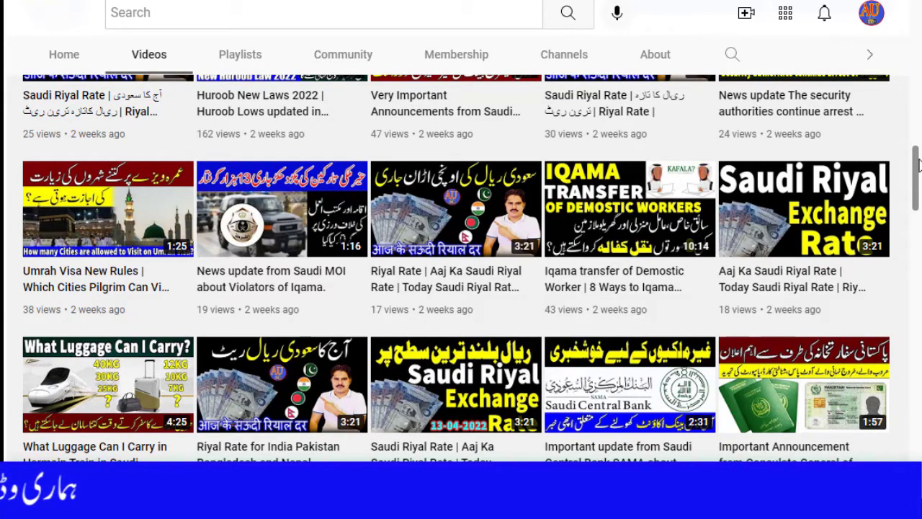
{"action": "left_click_drag", "start_coordinate": [919, 164], "coordinate": [919, 260]}
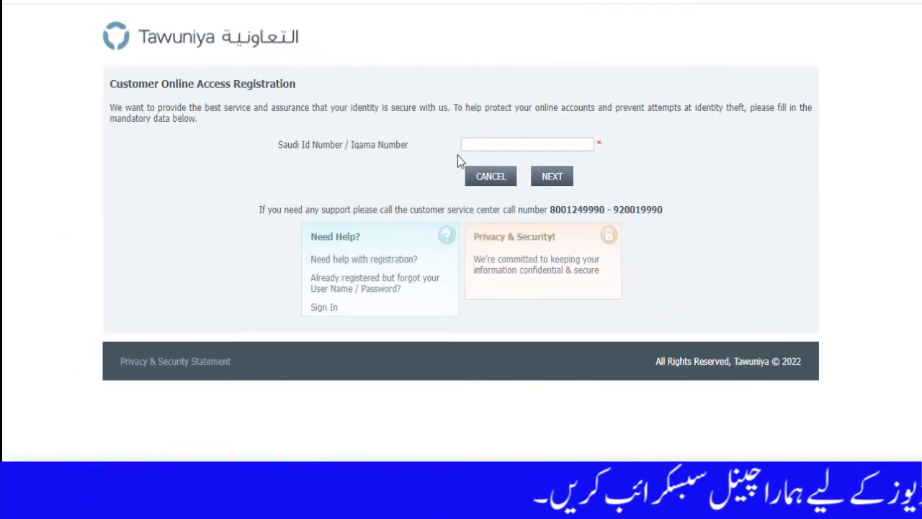
- Enter the customer's Saudi ID / Iqama number and continue to the password step
{"action": "left_click", "coordinate": [471, 144]}
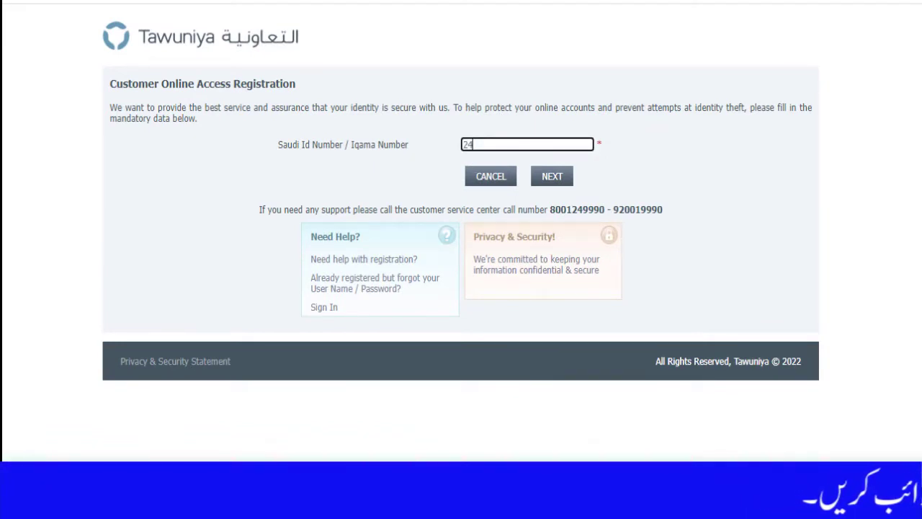
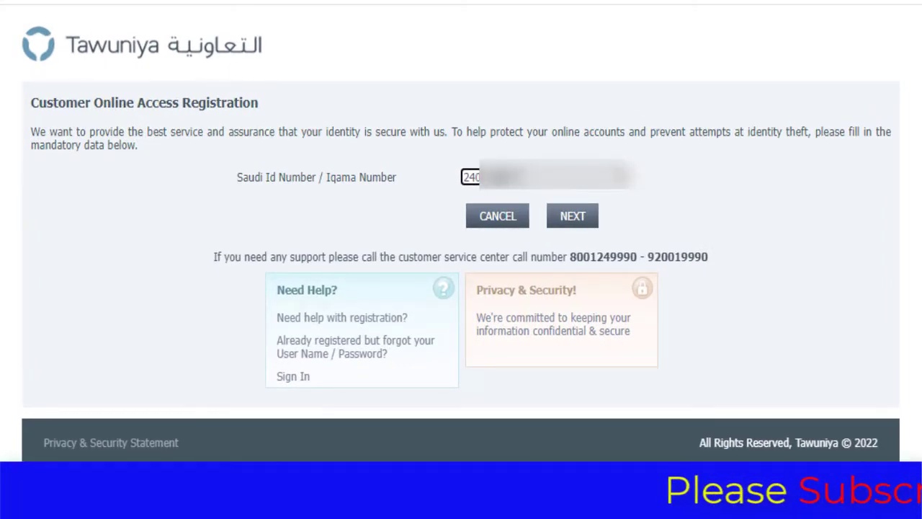
{"action": "left_click", "coordinate": [595, 226]}
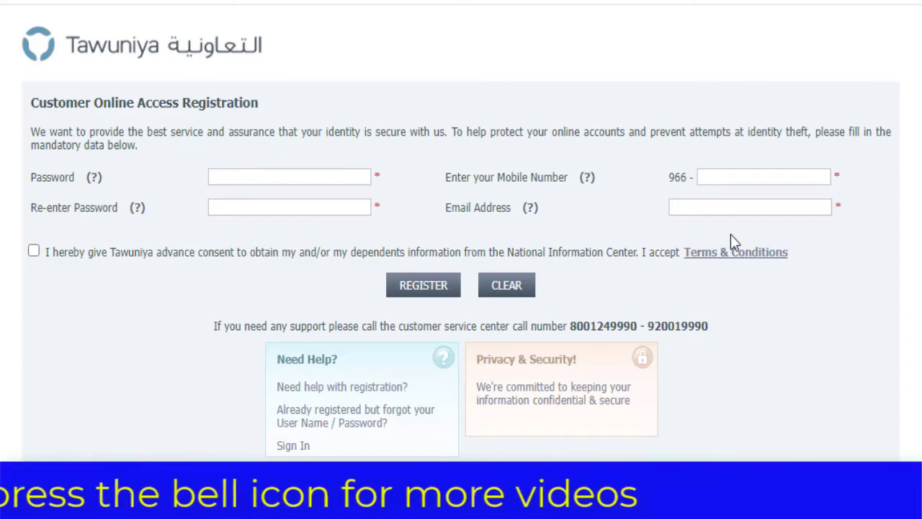
- Enter the new account password, retyping it after an erased first attempt
{"action": "left_click", "coordinate": [312, 177]}
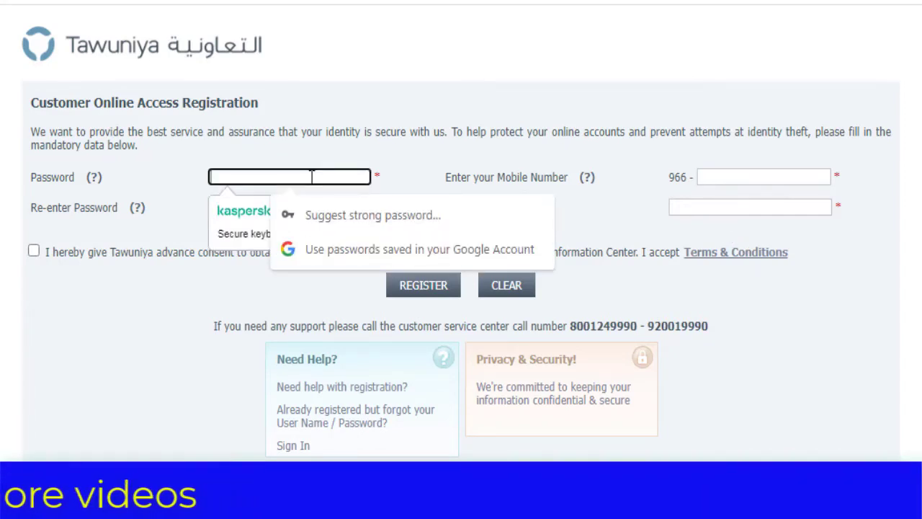
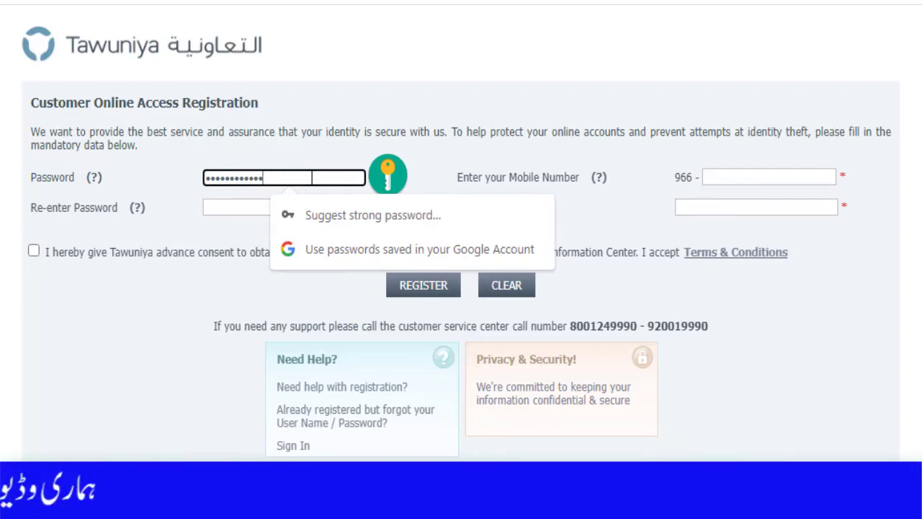
{"action": "key", "text": "BackSpace"}
{"action": "key", "text": "BackSpace"}
{"action": "key", "text": "BackSpace"}
{"action": "key", "text": "BackSpace"}
{"action": "key", "text": "BackSpace"}
{"action": "key", "text": "BackSpace"}
{"action": "key", "text": "BackSpace"}
{"action": "key", "text": "BackSpace"}
{"action": "key", "text": "BackSpace"}
{"action": "key", "text": "BackSpace"}
{"action": "key", "text": "BackSpace"}
{"action": "key", "text": "BackSpace"}
{"action": "key", "text": "BackSpace"}
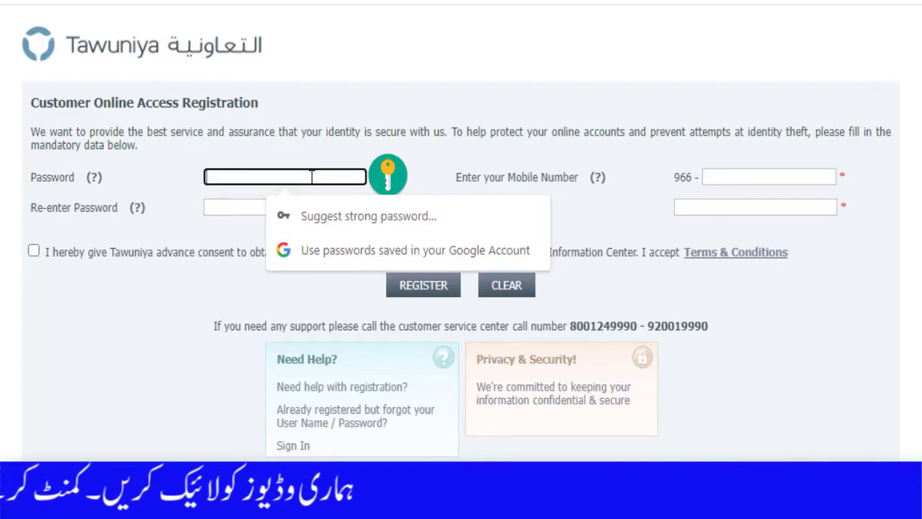
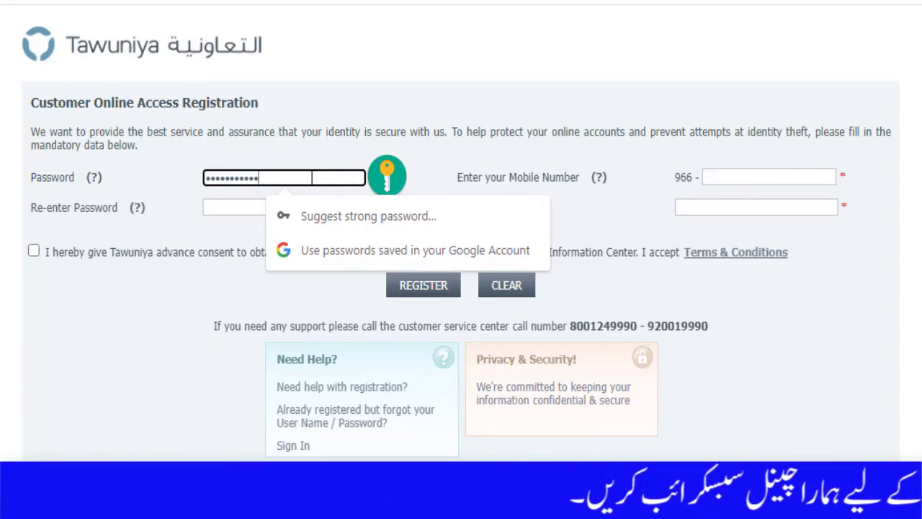
{"action": "left_click", "coordinate": [201, 231]}
- Re-enter the same password so the confirmation field shows a matching check mark
{"action": "left_click", "coordinate": [225, 207]}
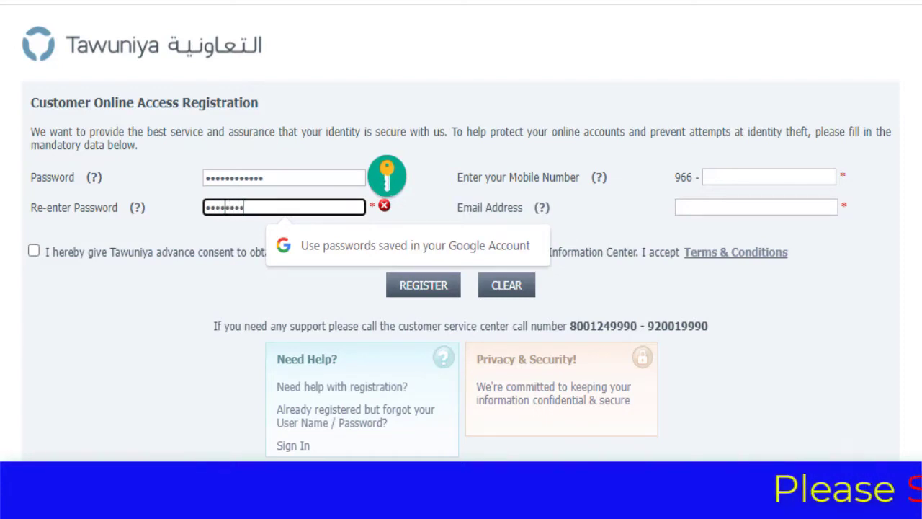
{"action": "type", "text": "***"}
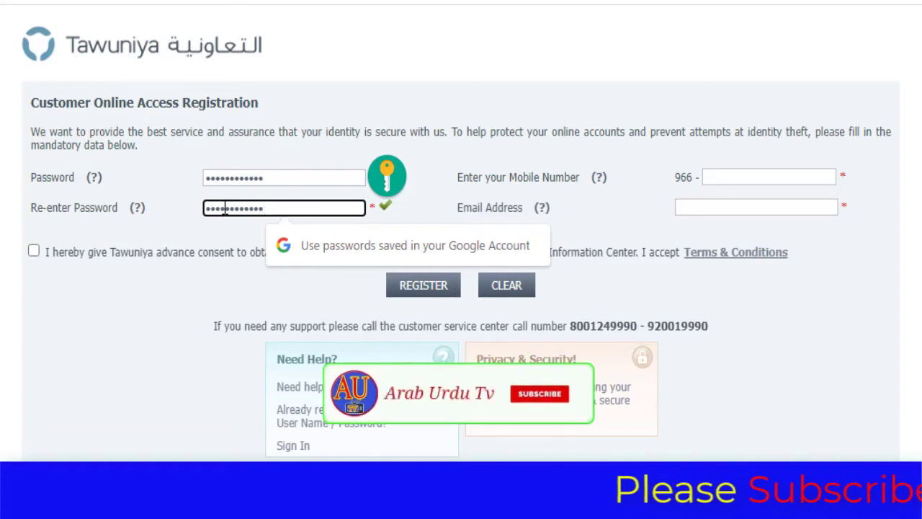
{"action": "left_click", "coordinate": [782, 181]}
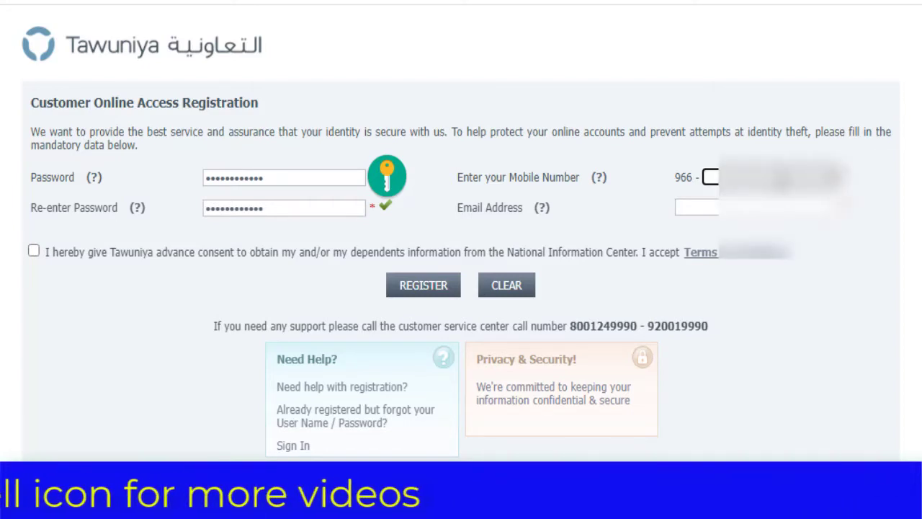
- Fill in the customer's mobile number after the 966 prefix and their e-mail address
{"action": "type", "text": "53"}
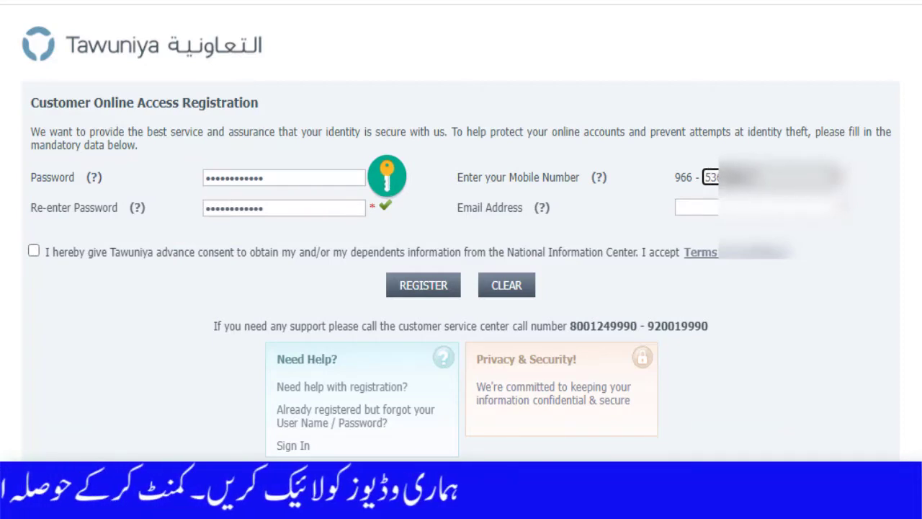
{"action": "left_click", "coordinate": [784, 206]}
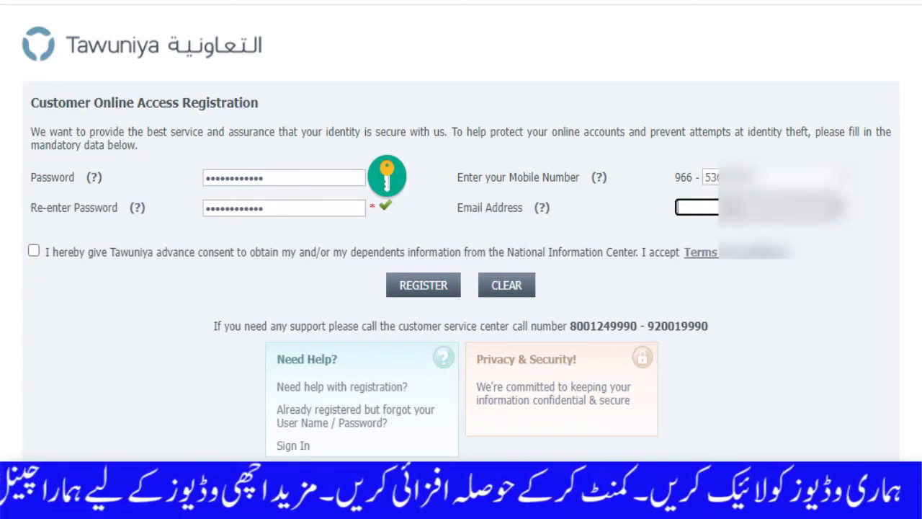
{"action": "type", "text": "raza"}
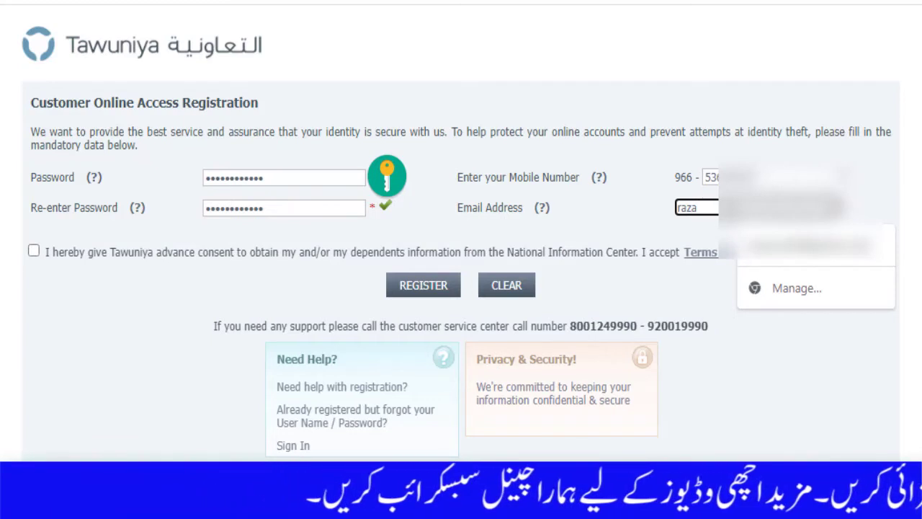
{"action": "type", "text": ".ma"}
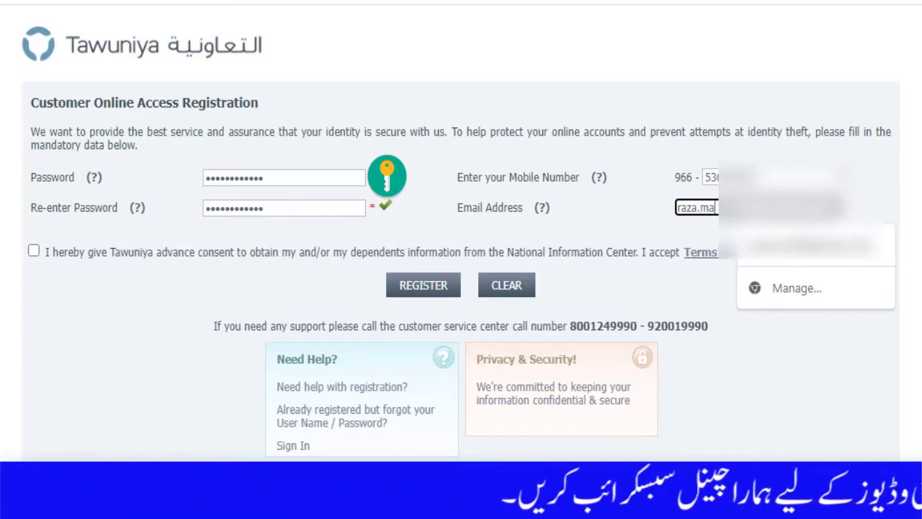
{"action": "type", "text": "7"}
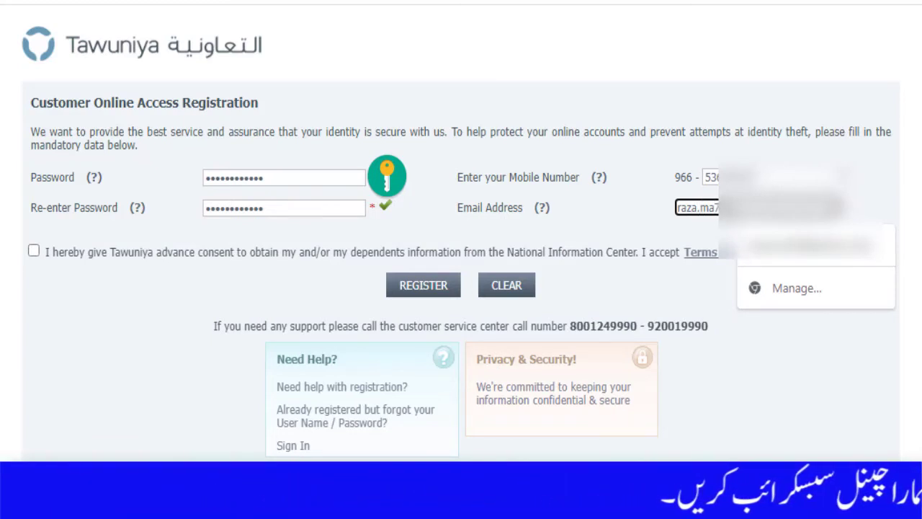
{"action": "type", "text": "6"}
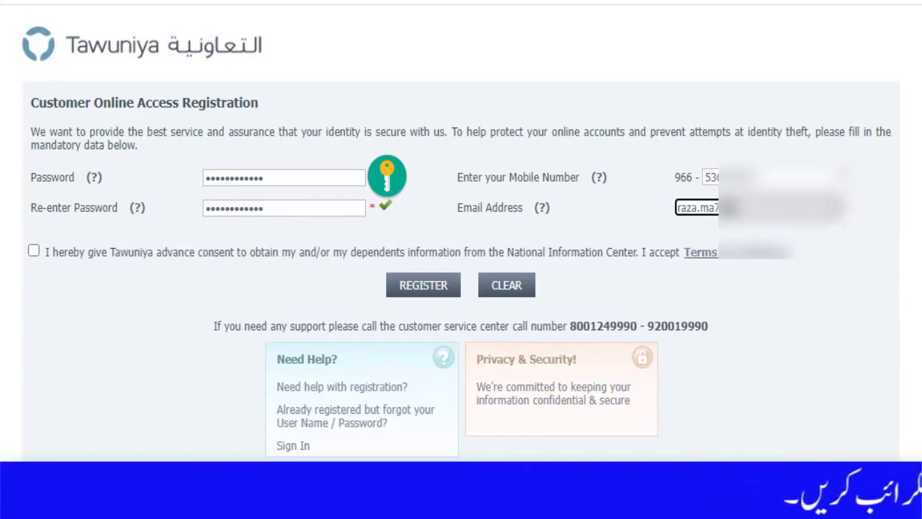
{"action": "key", "text": "BackSpace"}
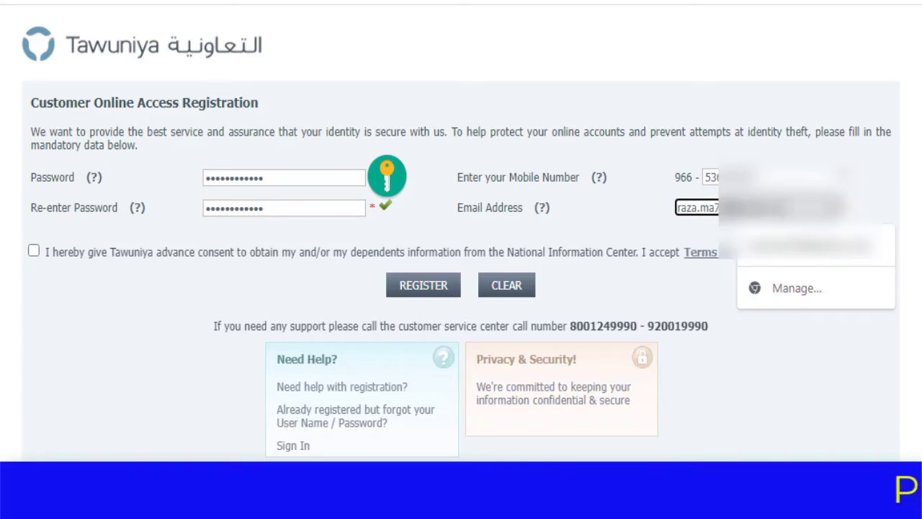
{"action": "left_click", "coordinate": [771, 356]}
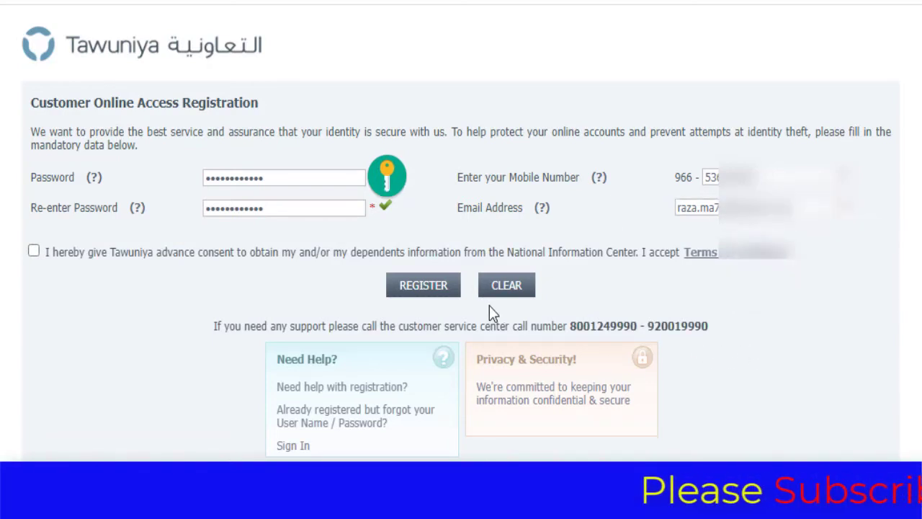
- Accept the Terms & Conditions consent checkbox and resubmit the registration form
{"action": "left_click", "coordinate": [430, 291]}
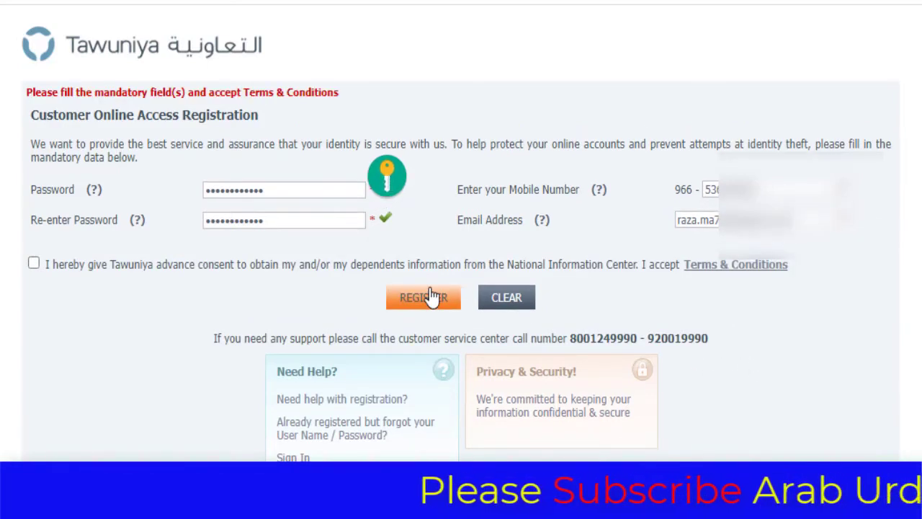
{"action": "left_click", "coordinate": [293, 190]}
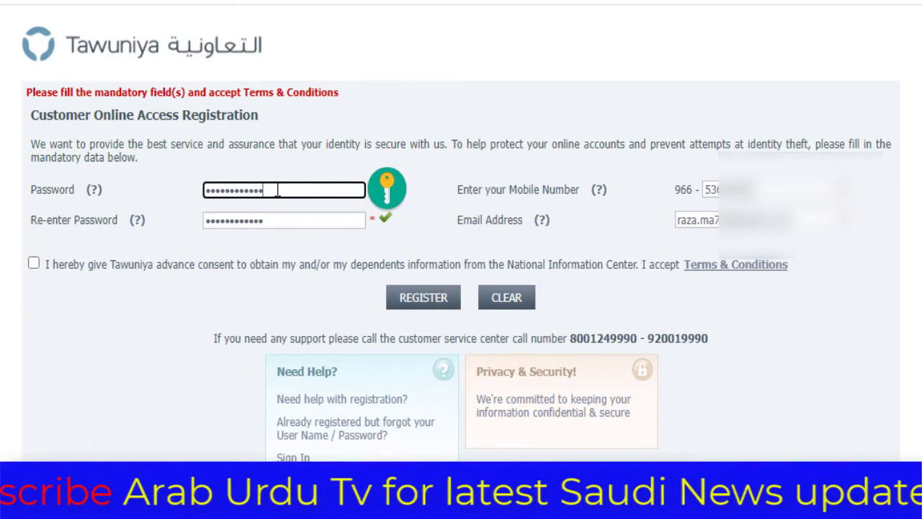
{"action": "left_click", "coordinate": [267, 220]}
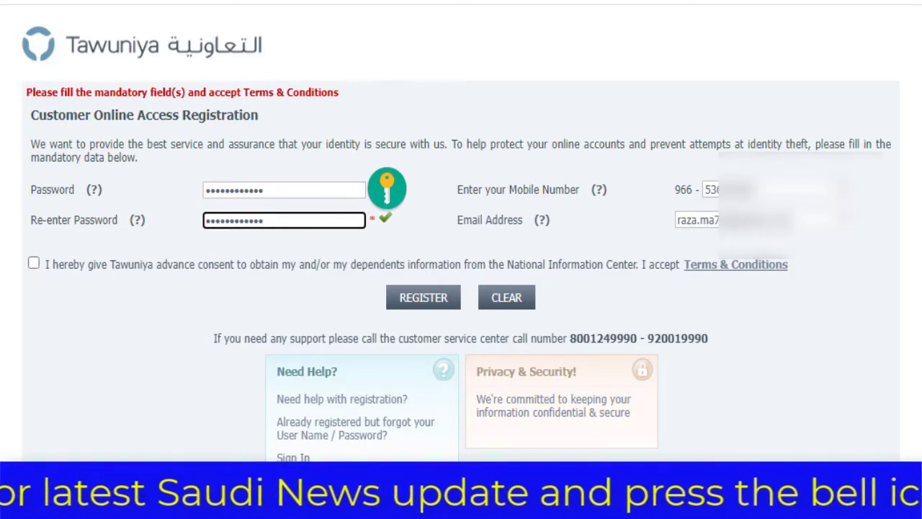
{"action": "left_click", "coordinate": [33, 265]}
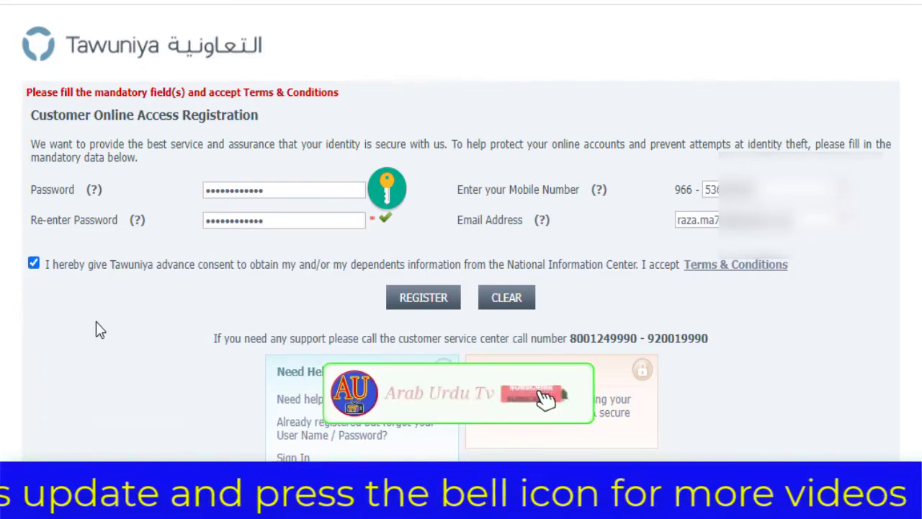
{"action": "left_click", "coordinate": [420, 302]}
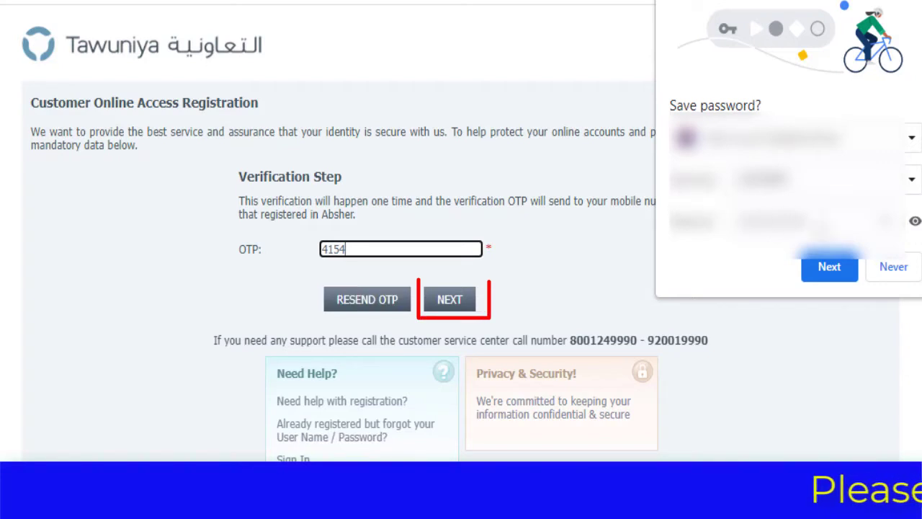
- Decline Chrome's save-password offer and submit the one-time verification code
{"action": "left_click", "coordinate": [892, 266]}
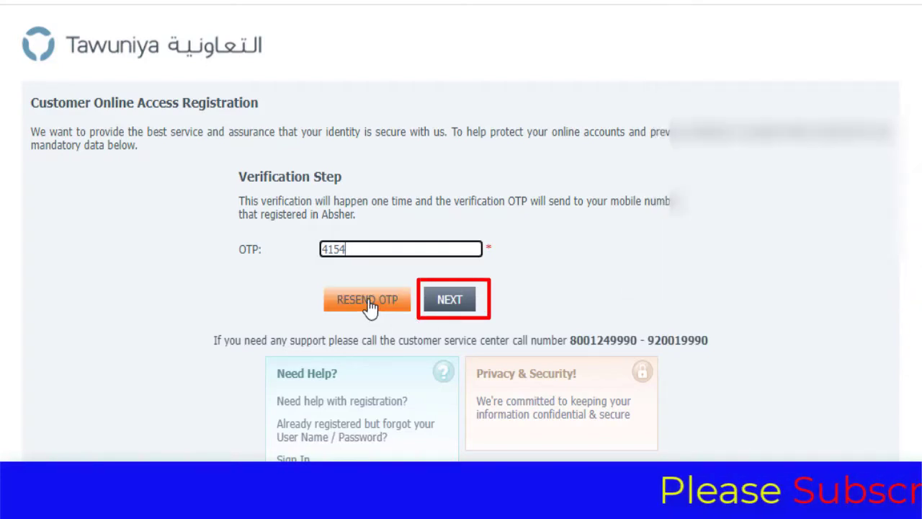
{"action": "left_click", "coordinate": [441, 303]}
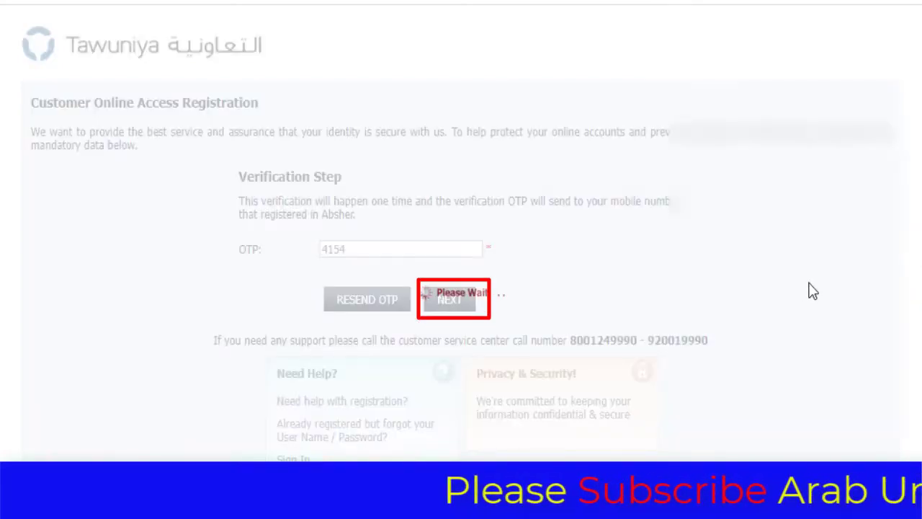